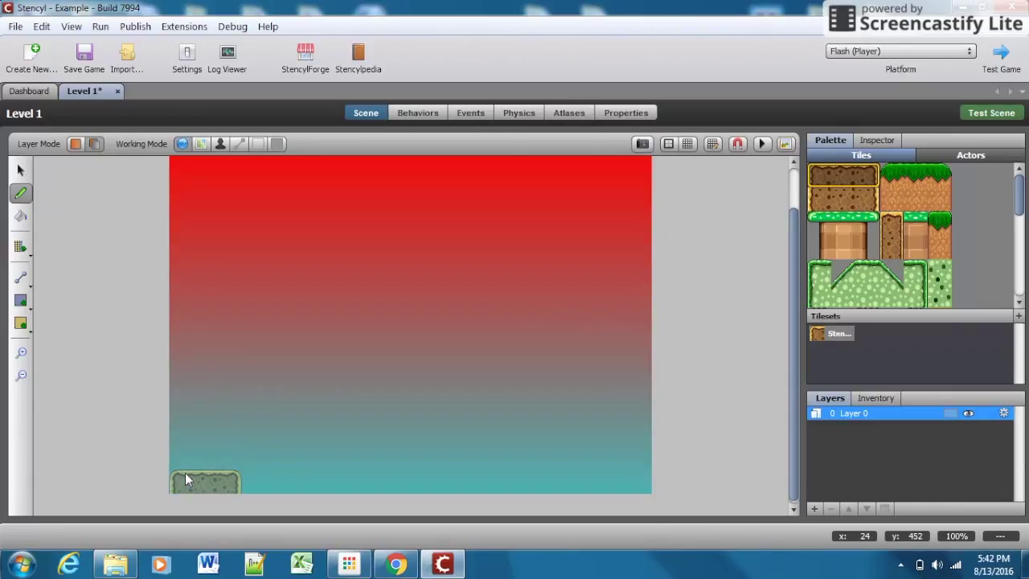
# Place the three-tile brown dirt strip in the scene's lower-left corner and the green-topped platform to its right
pyautogui.click(185, 476)
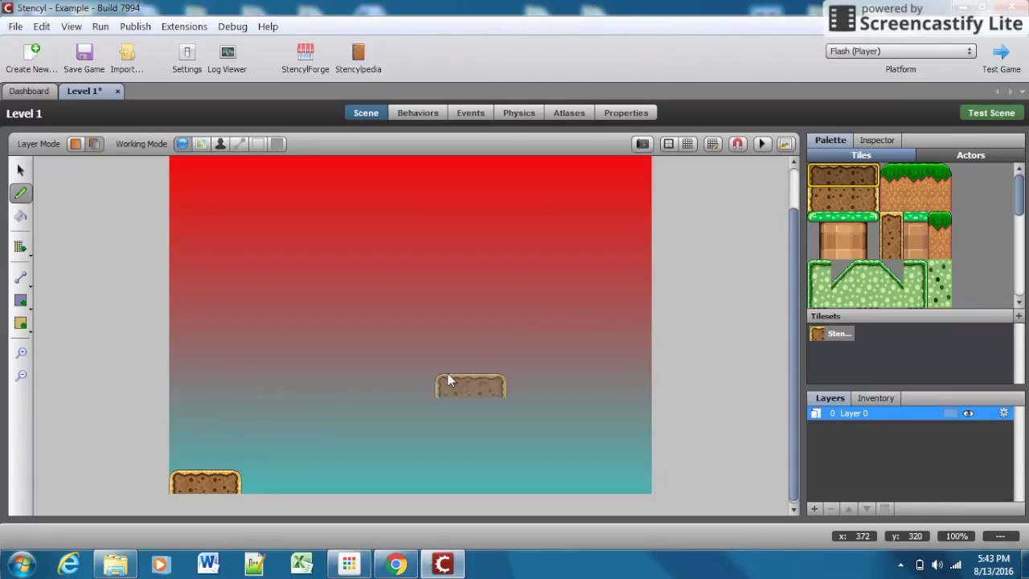
pyautogui.click(821, 225)
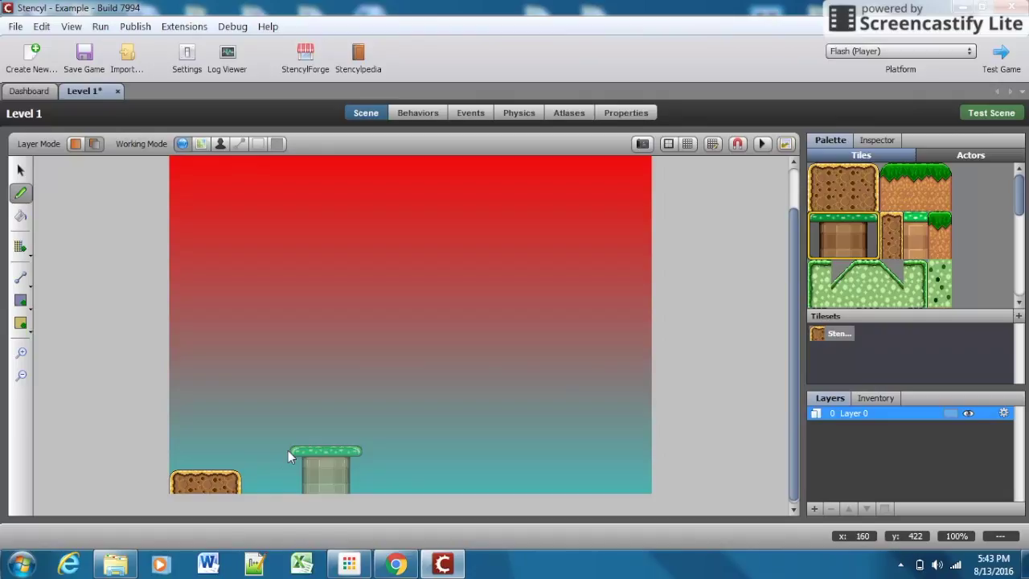
pyautogui.click(281, 450)
# Place two red square blocks, one tile apart, to the right of the green-topped platform
pyautogui.scroll(-3, 1004, 290)
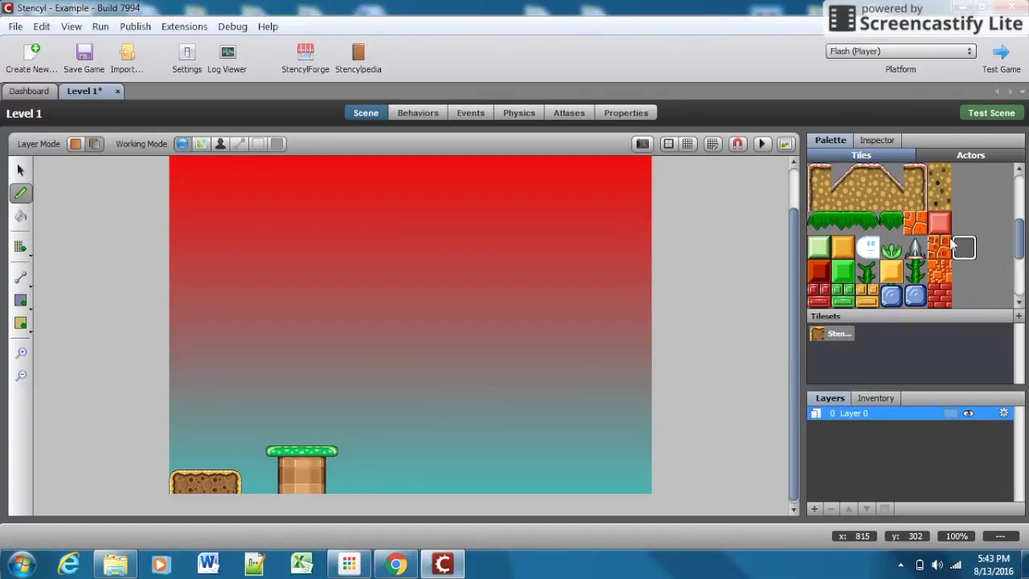
pyautogui.click(940, 224)
pyautogui.click(367, 440)
pyautogui.click(418, 441)
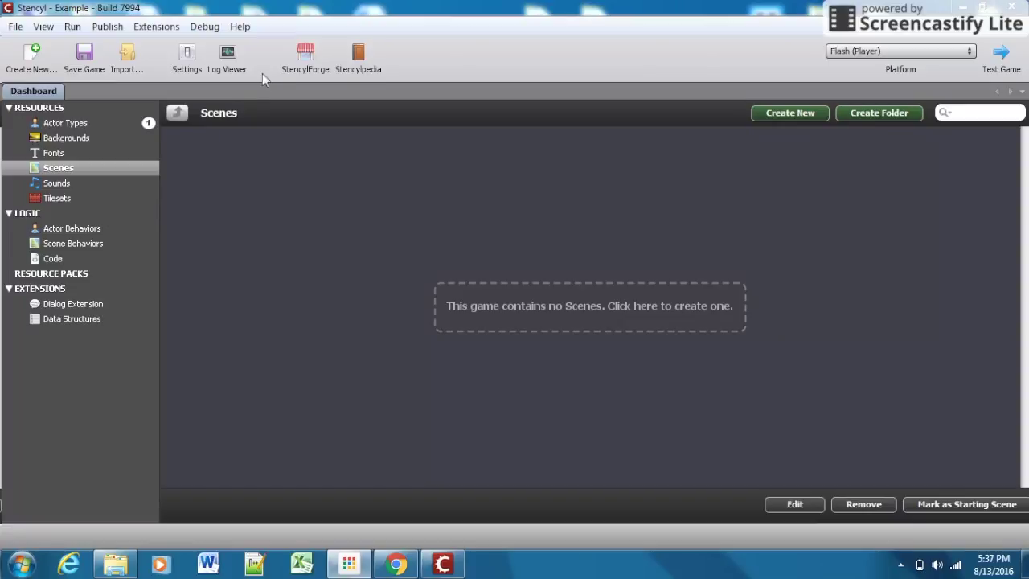
# Go to the game's tilesets and browse the featured tilesets offered on StencylForge
pyautogui.click(60, 198)
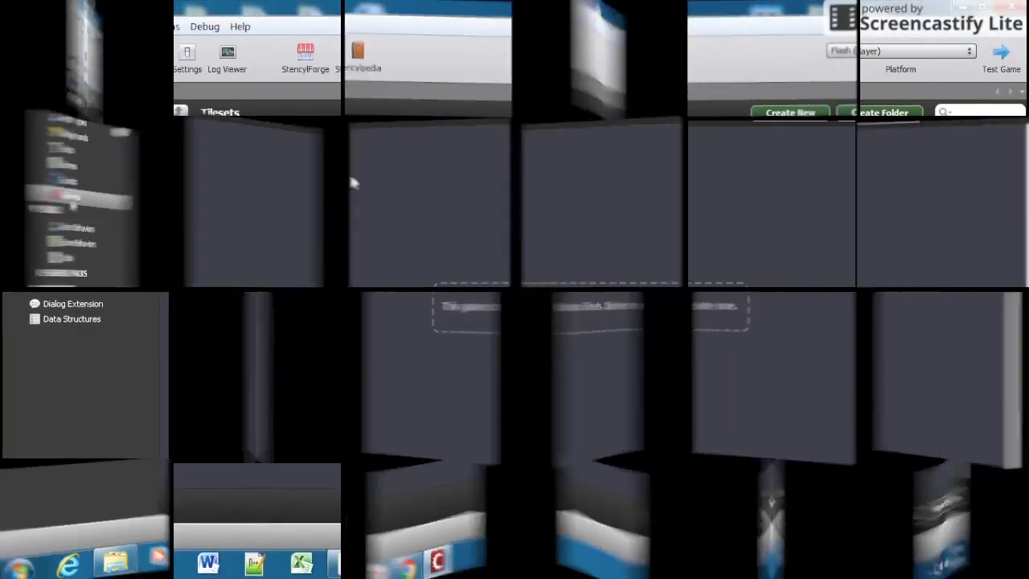
pyautogui.click(304, 68)
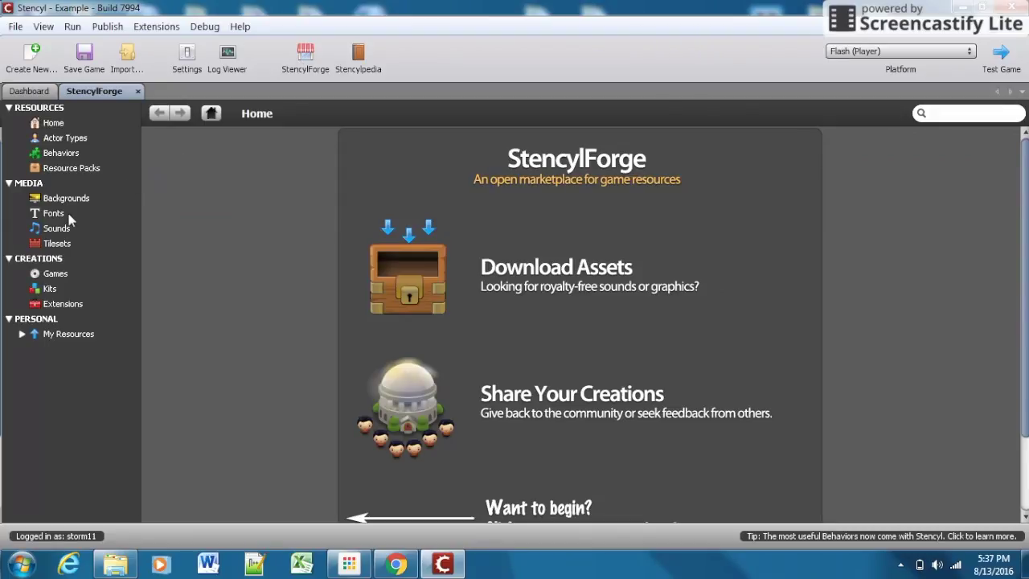
pyautogui.click(59, 245)
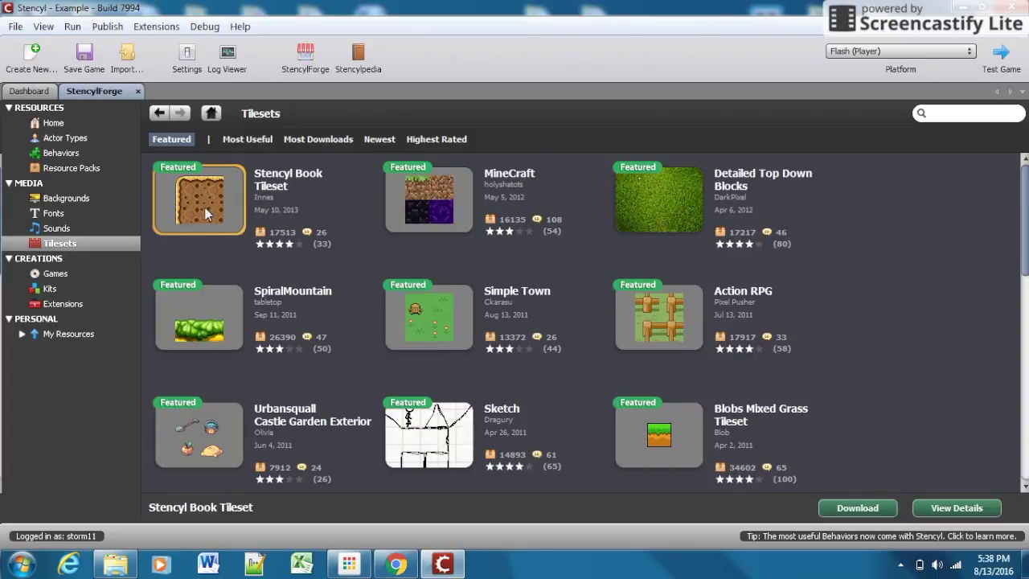
pyautogui.scroll(-1, 205, 213)
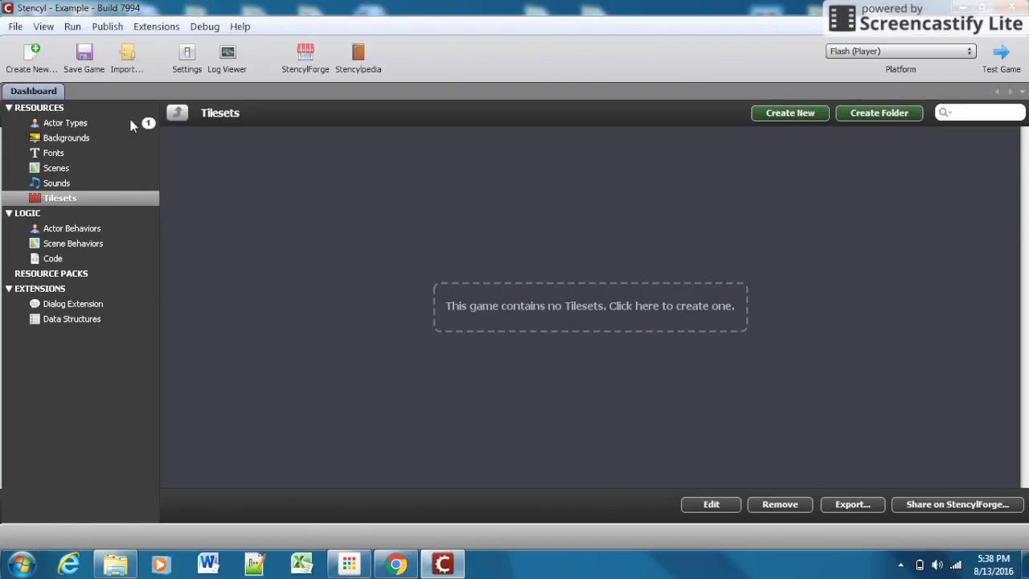
# Import the Stencyl Book Tileset from the Tilesets folder inside Secret Donations on the desktop
pyautogui.click(128, 55)
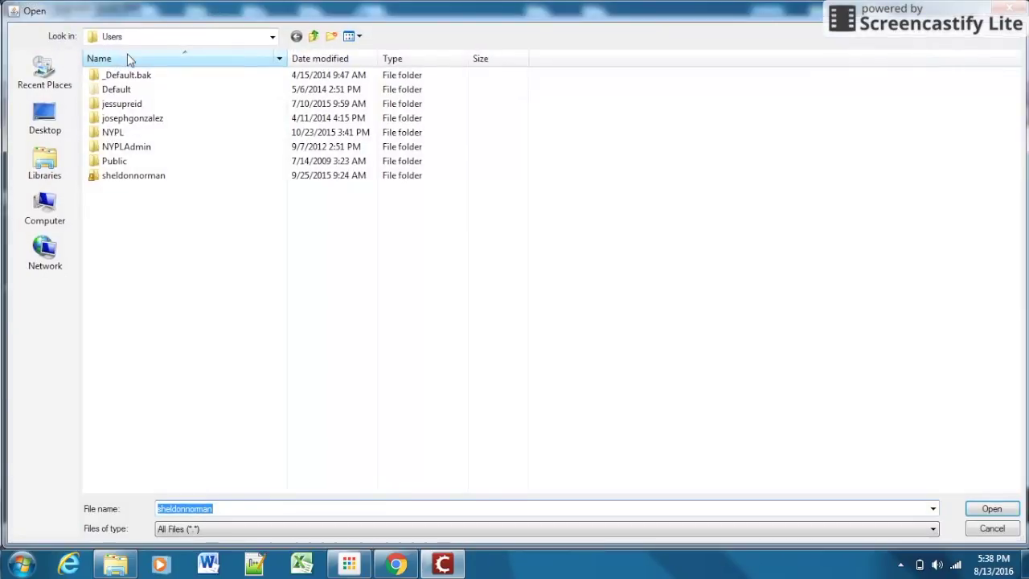
pyautogui.click(63, 121)
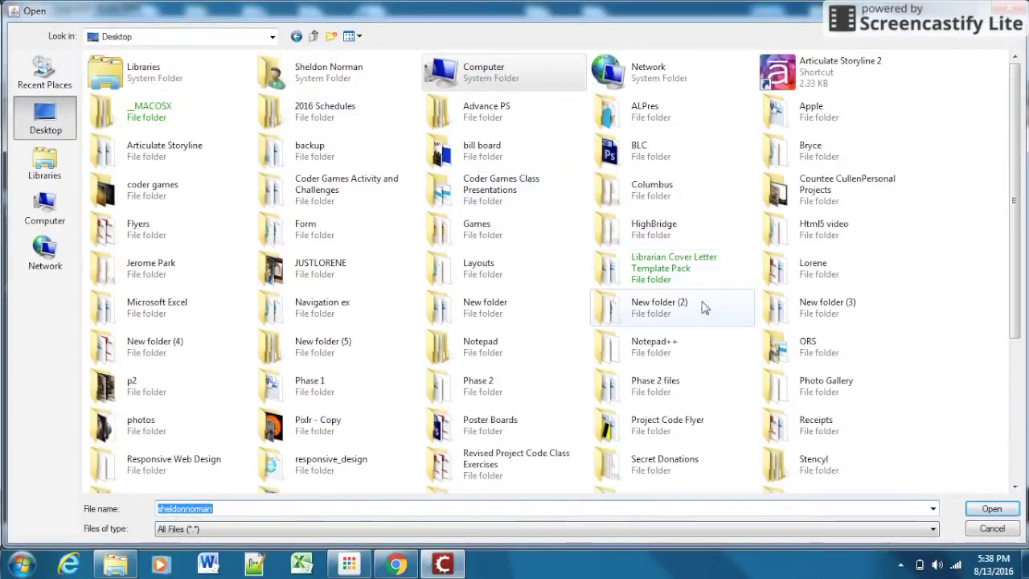
pyautogui.doubleClick(661, 465)
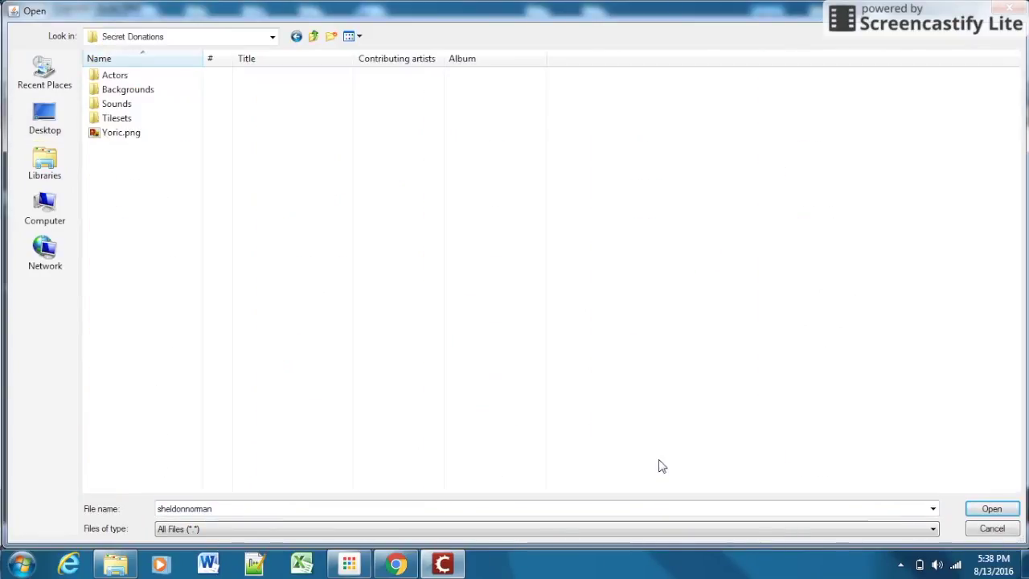
pyautogui.doubleClick(123, 121)
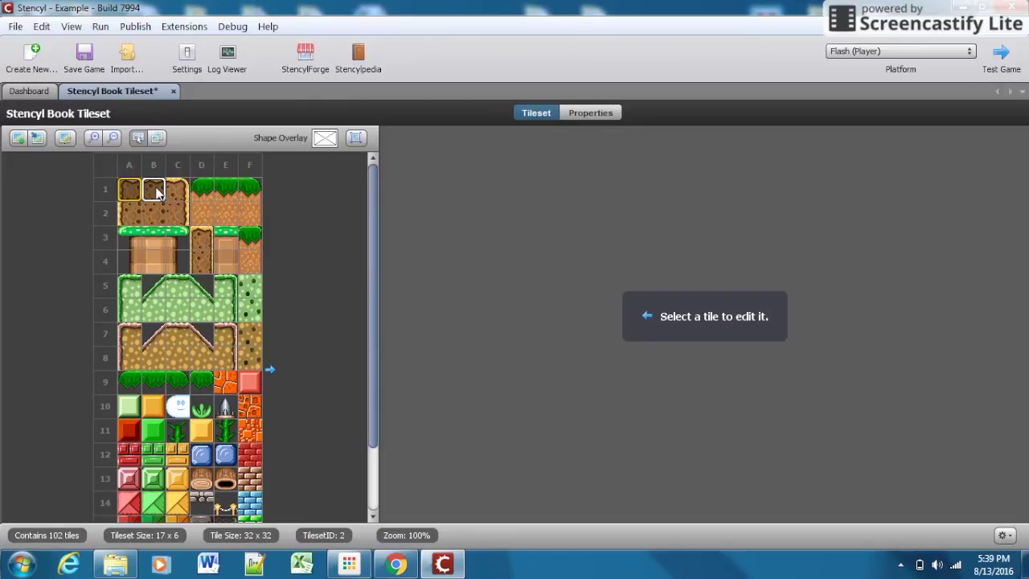
# Check the collision bounds of dirt tile B1 and set those of the sloped green tile B5 to Tri 45L
pyautogui.click(155, 191)
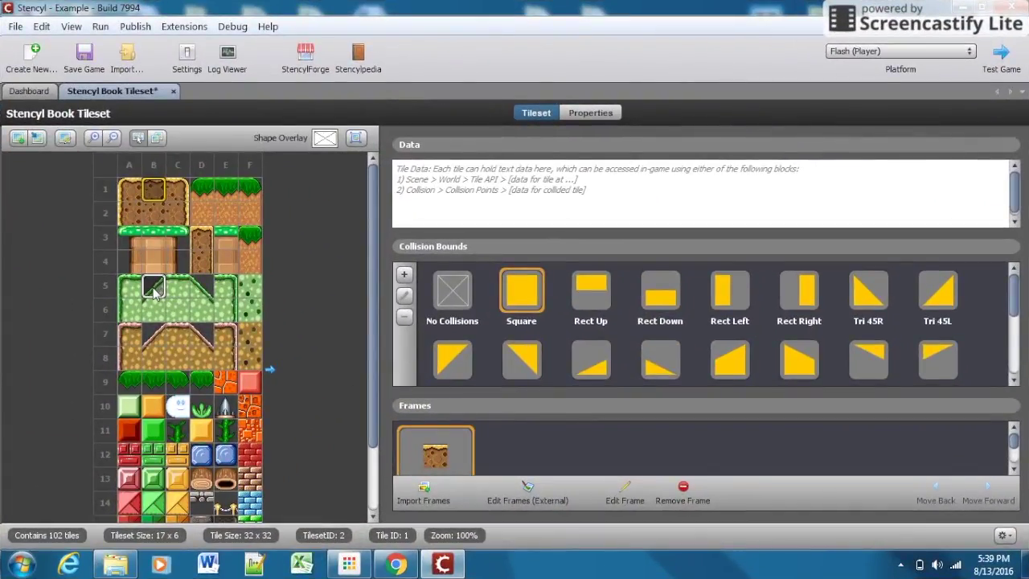
pyautogui.click(155, 289)
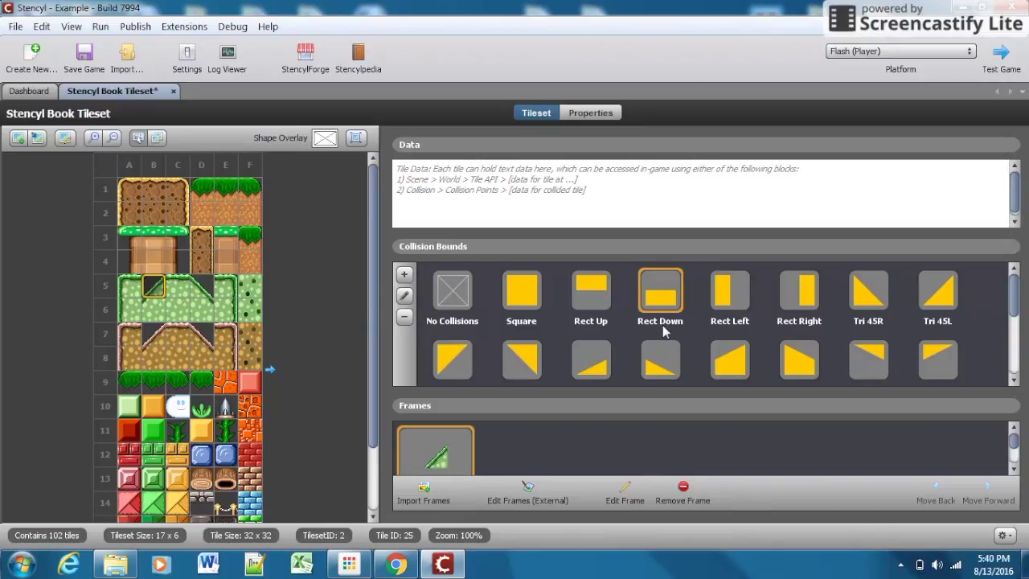
pyautogui.click(937, 306)
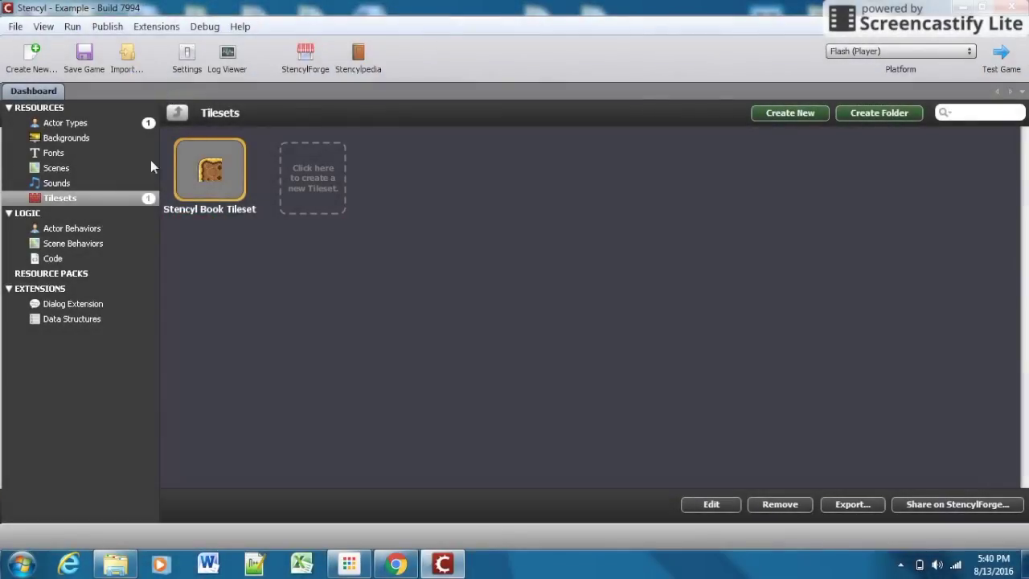
# Start a new scene named Level 1 with a solid teal background color
pyautogui.moveTo(209, 215)
pyautogui.click(60, 171)
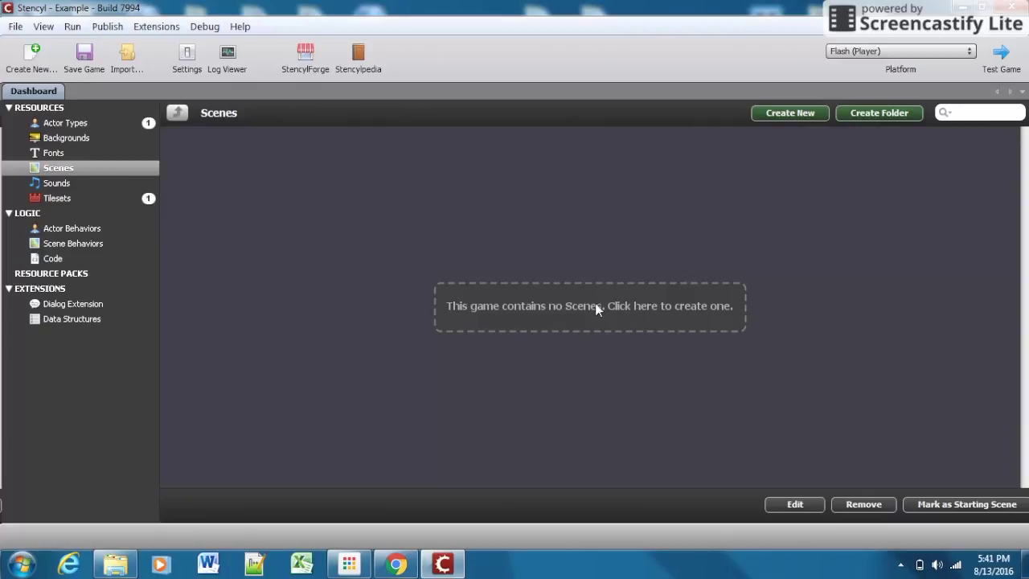
pyautogui.click(783, 121)
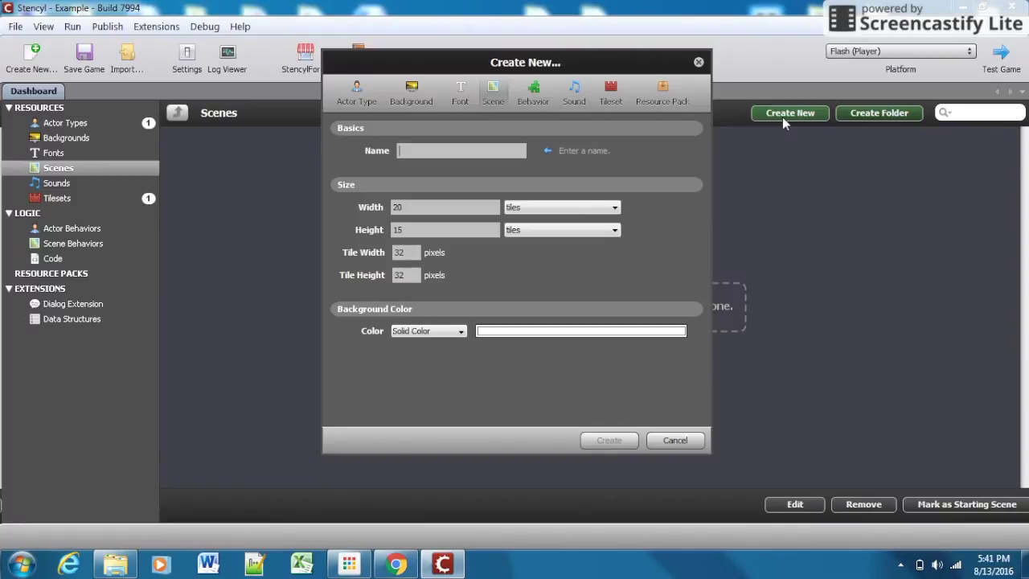
pyautogui.write('Level 1')
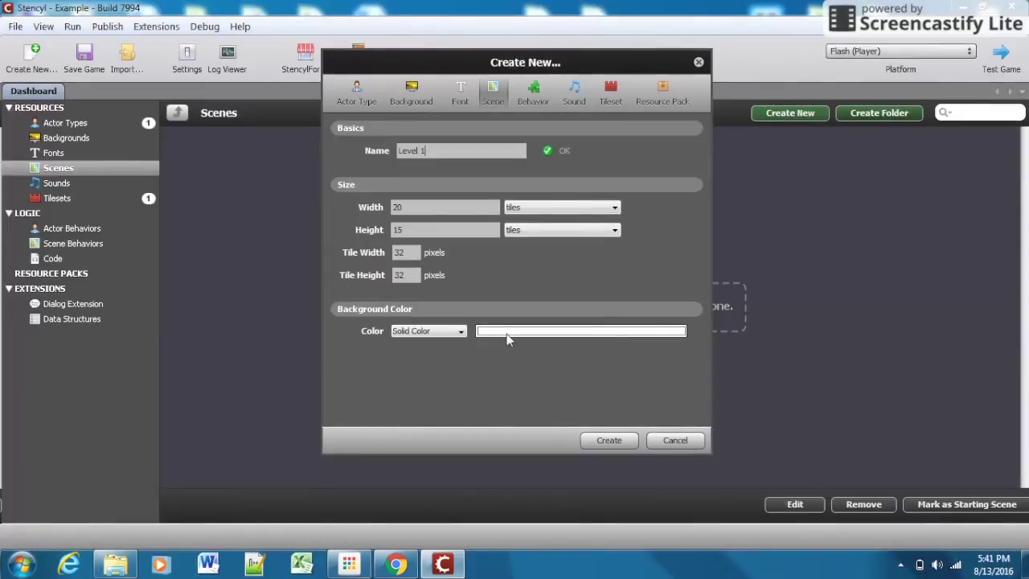
pyautogui.click(502, 333)
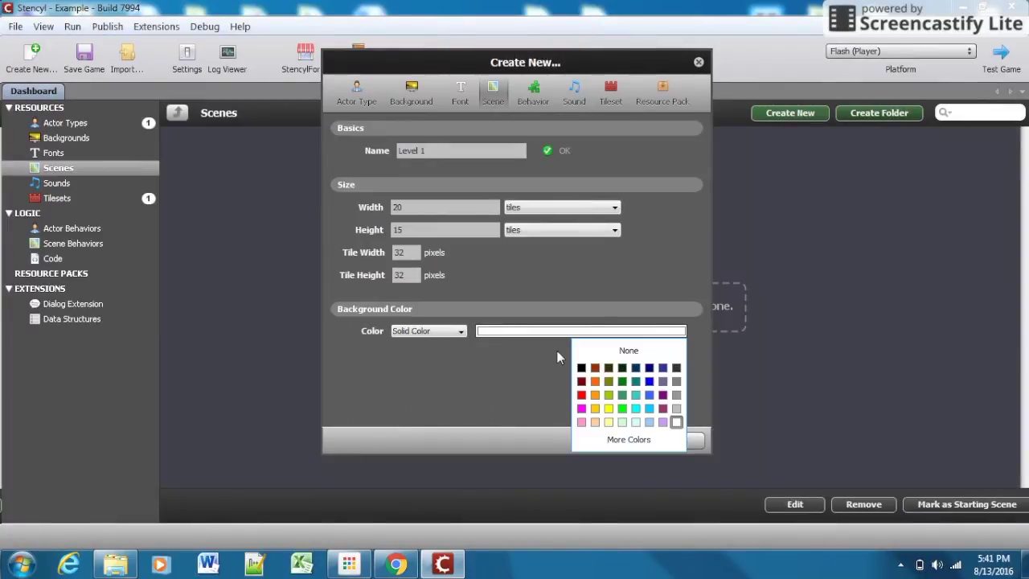
pyautogui.click(634, 397)
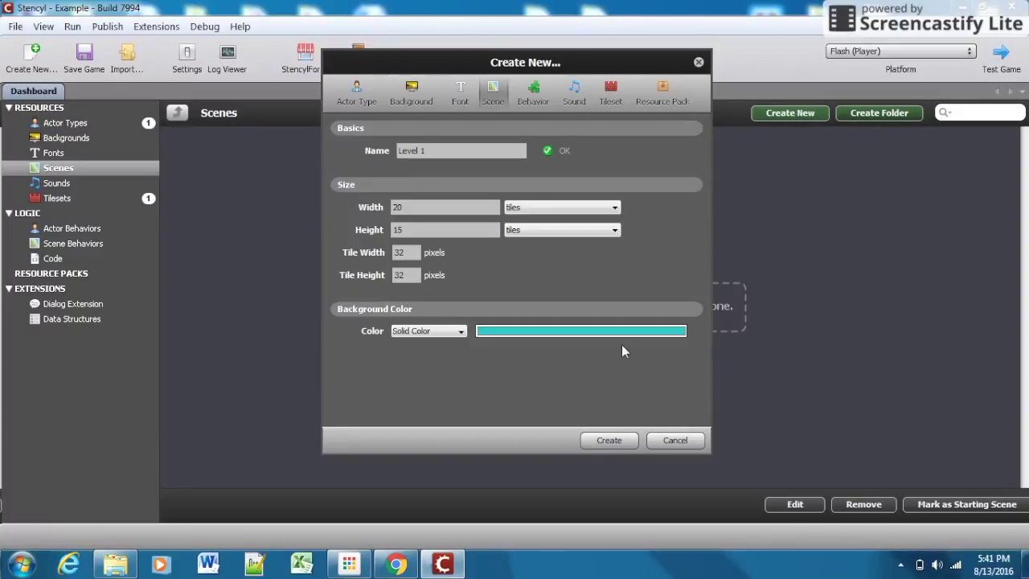
# Change the background to a vertical gradient from red to teal and create the scene
pyautogui.click(461, 332)
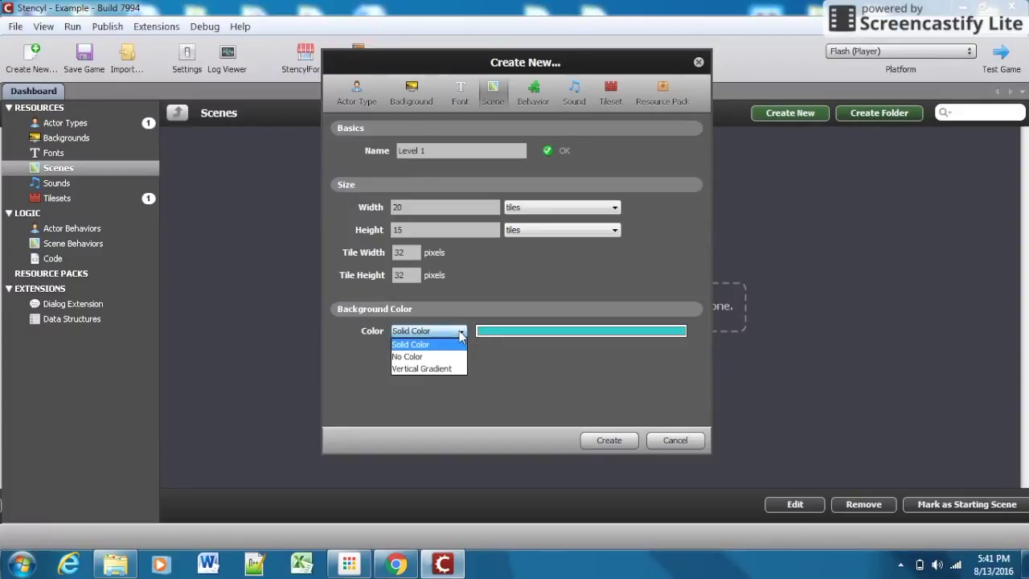
pyautogui.click(432, 369)
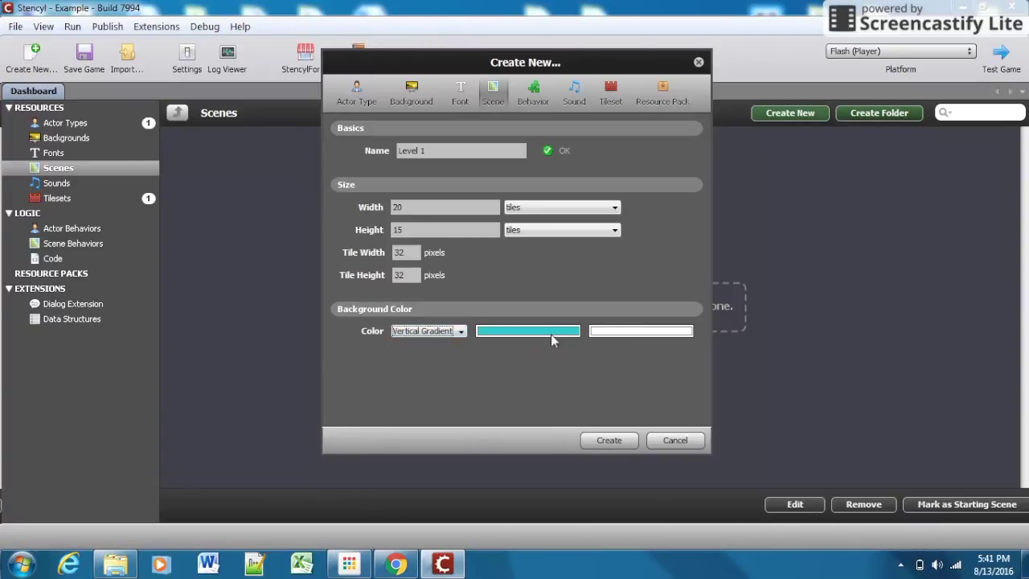
pyautogui.click(559, 334)
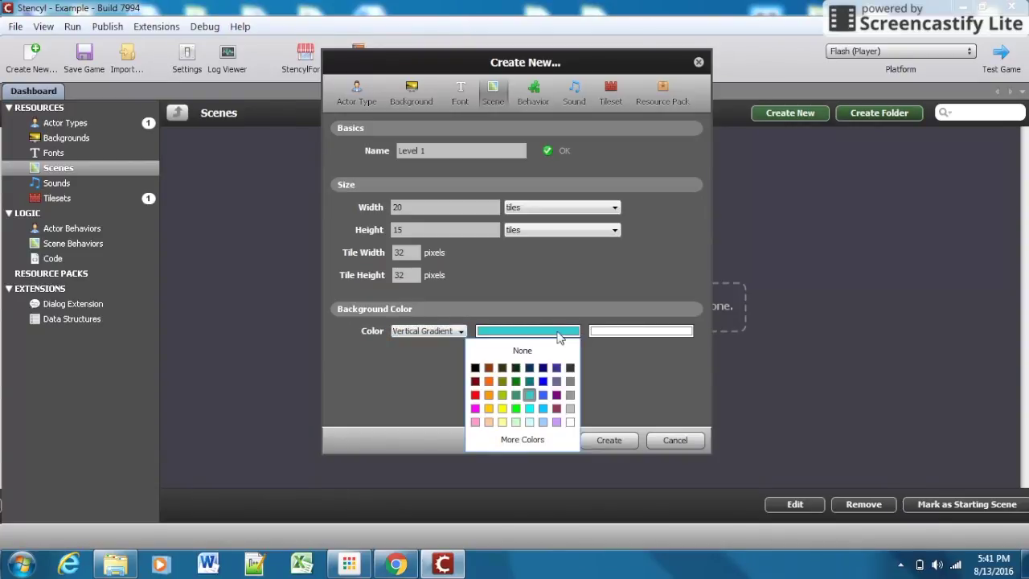
pyautogui.click(475, 395)
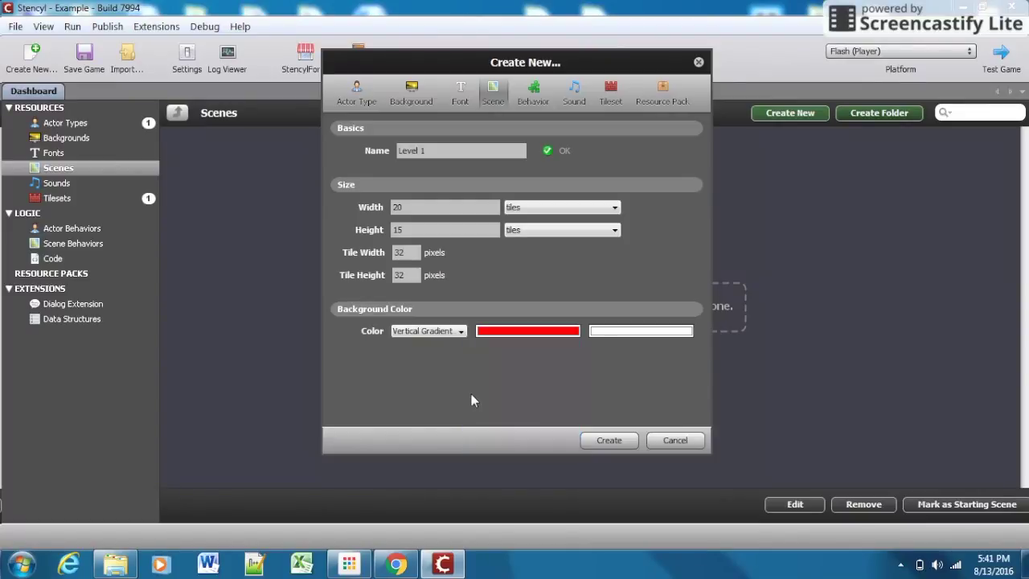
pyautogui.click(631, 337)
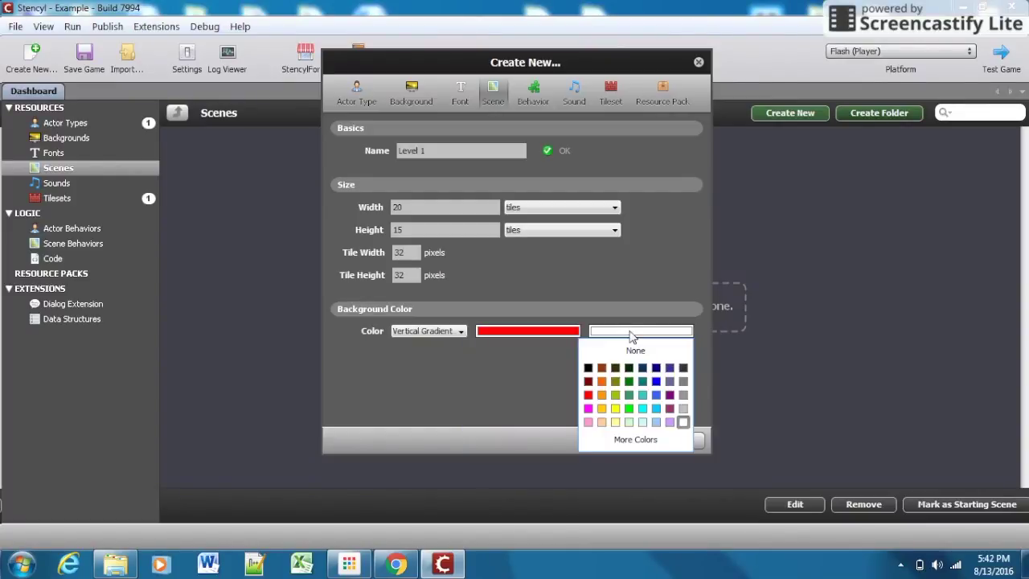
pyautogui.click(643, 395)
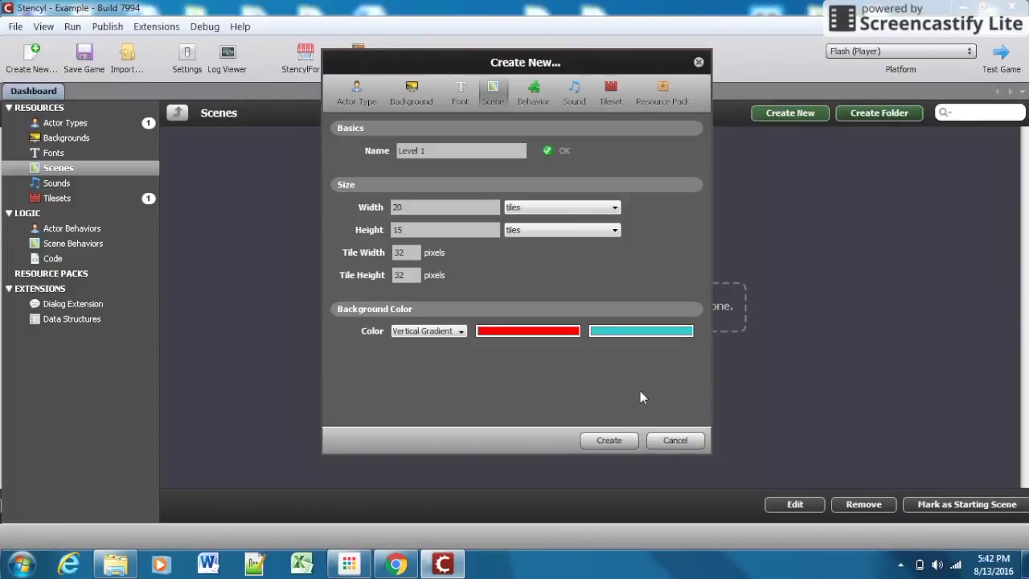
pyautogui.click(607, 441)
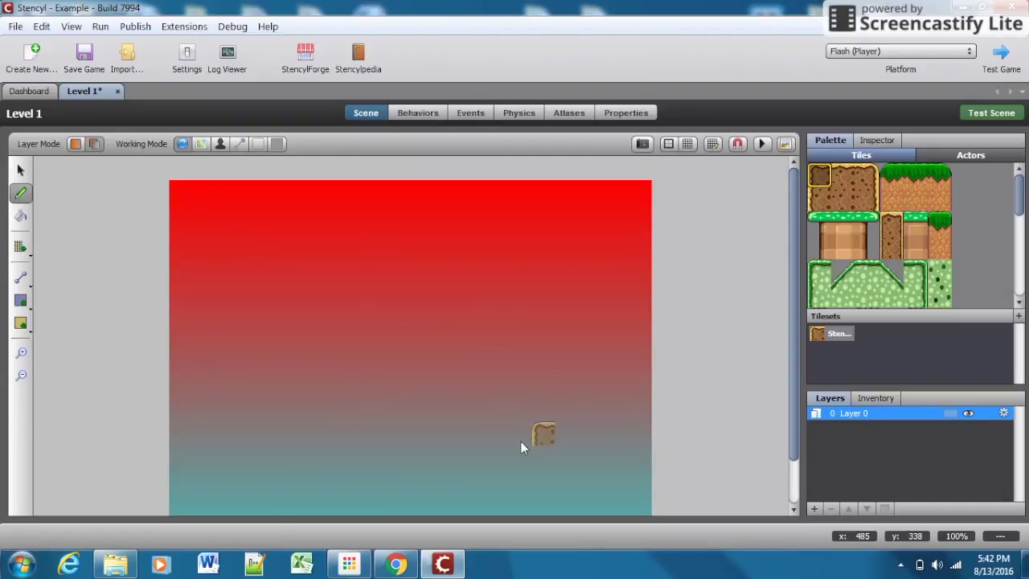
# Place the top three brown dirt tiles in the scene's lower-left corner and the full green-topped platform one tile to their right
pyautogui.scroll(-3, 717, 287)
pyautogui.scroll(3, 718, 288)
pyautogui.scroll(-1, 718, 288)
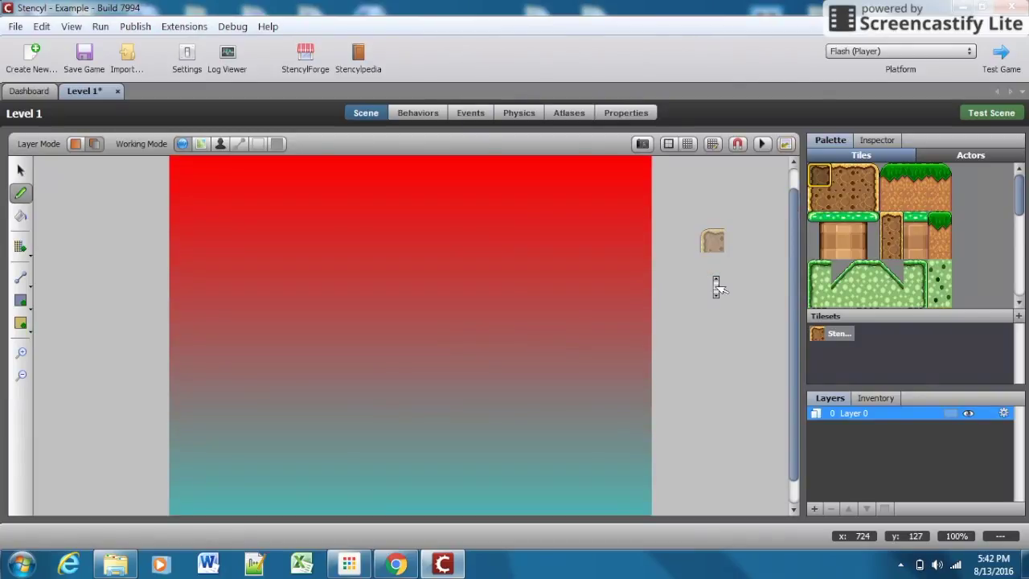
pyautogui.scroll(-1, 718, 287)
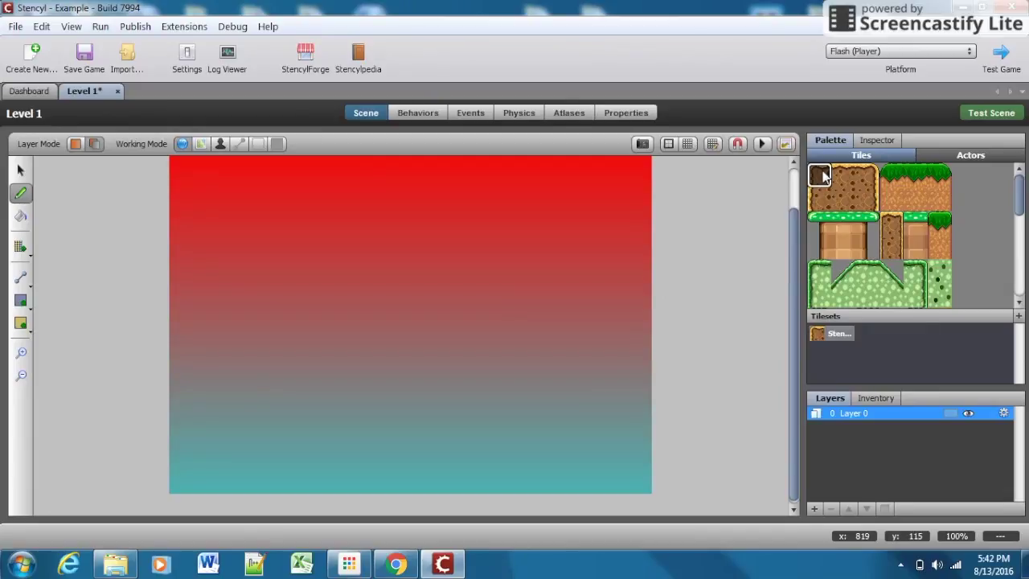
pyautogui.moveTo(821, 175); pyautogui.dragTo(859, 182)
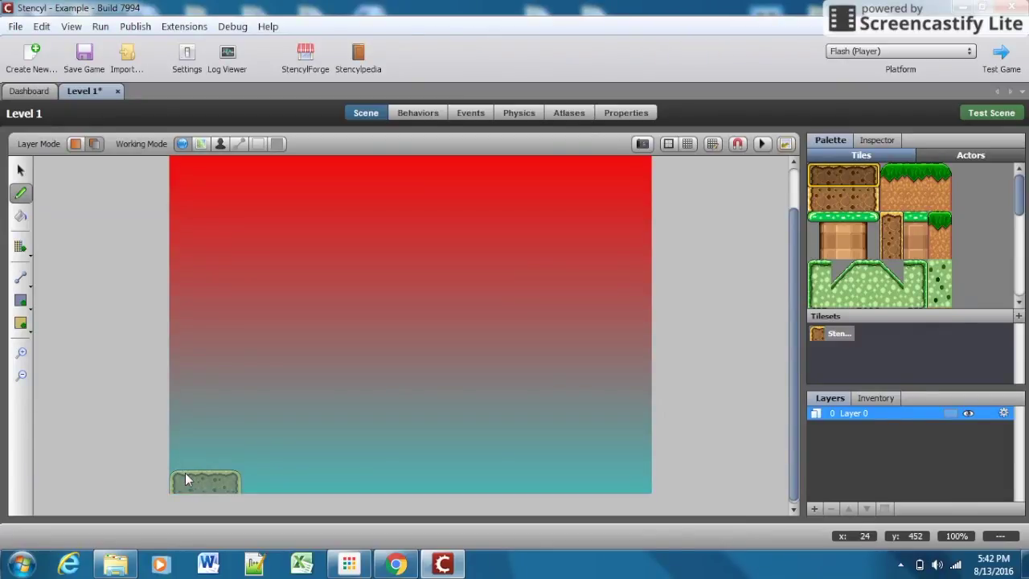
pyautogui.click(186, 479)
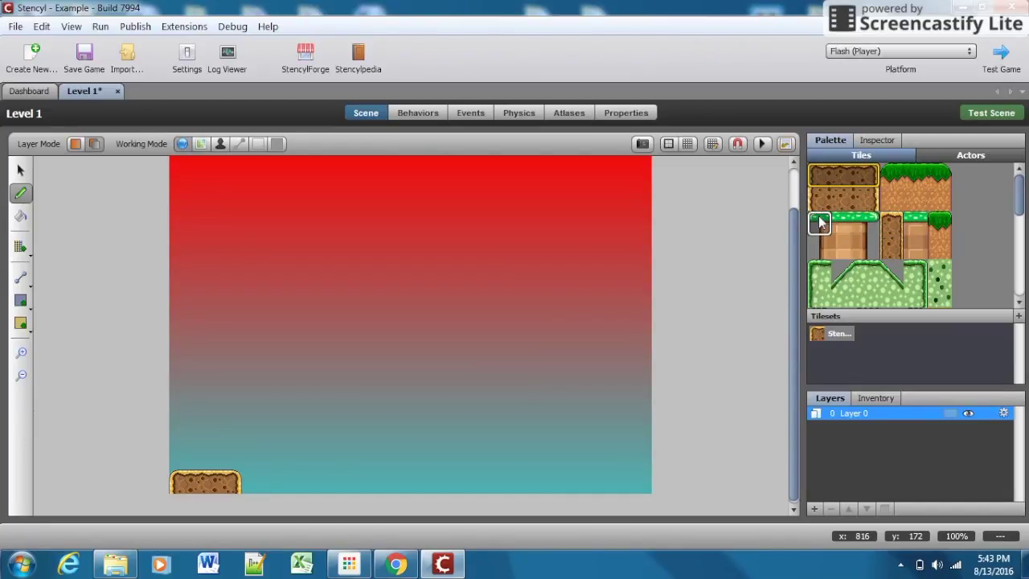
pyautogui.moveTo(819, 223); pyautogui.dragTo(864, 251)
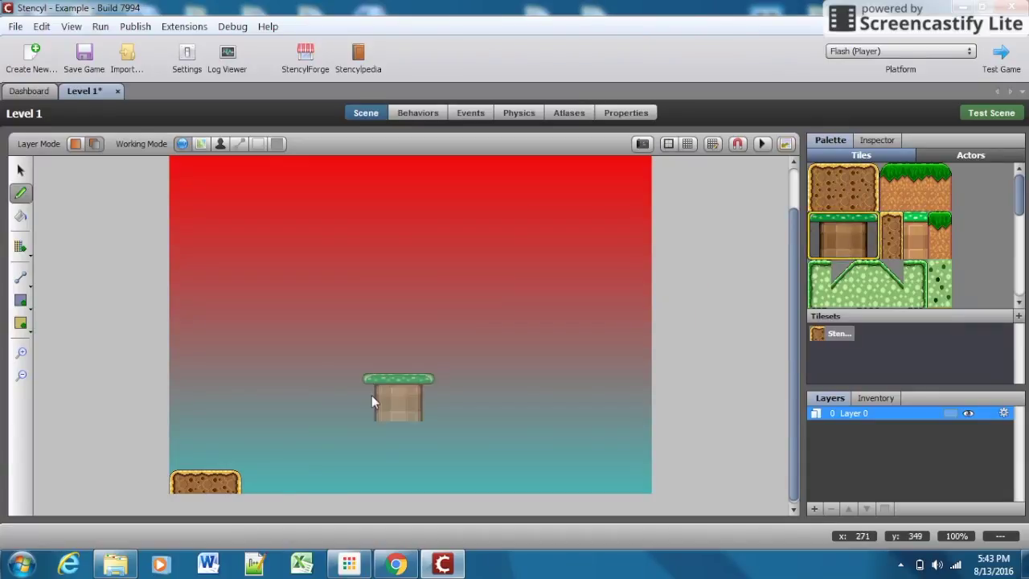
pyautogui.click(281, 451)
# Place a horizontal row of five red square blocks, spaced one tile apart, to the right of the green-topped platform
pyautogui.scroll(-3, 924, 241)
pyautogui.click(939, 223)
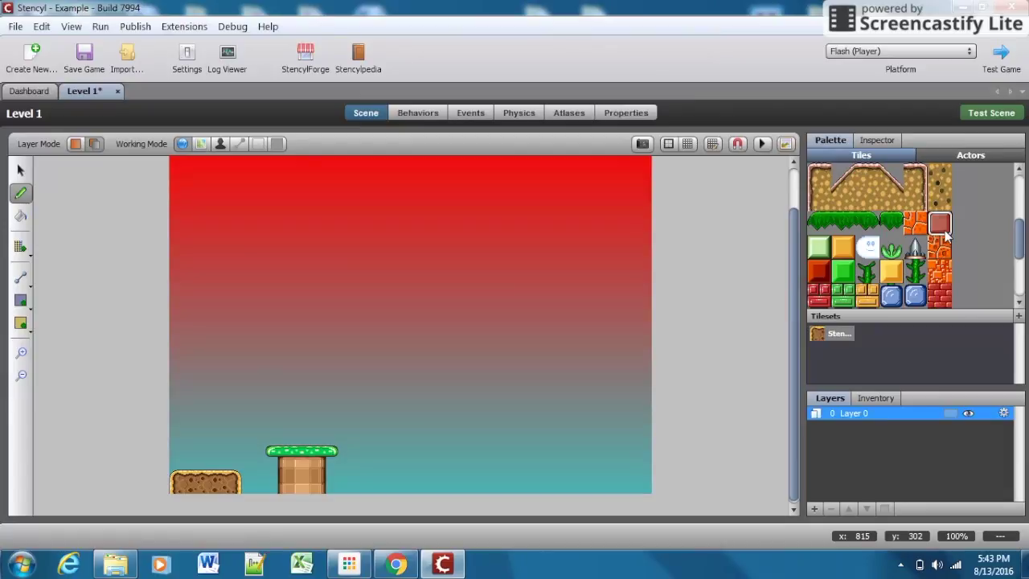
pyautogui.click(418, 444)
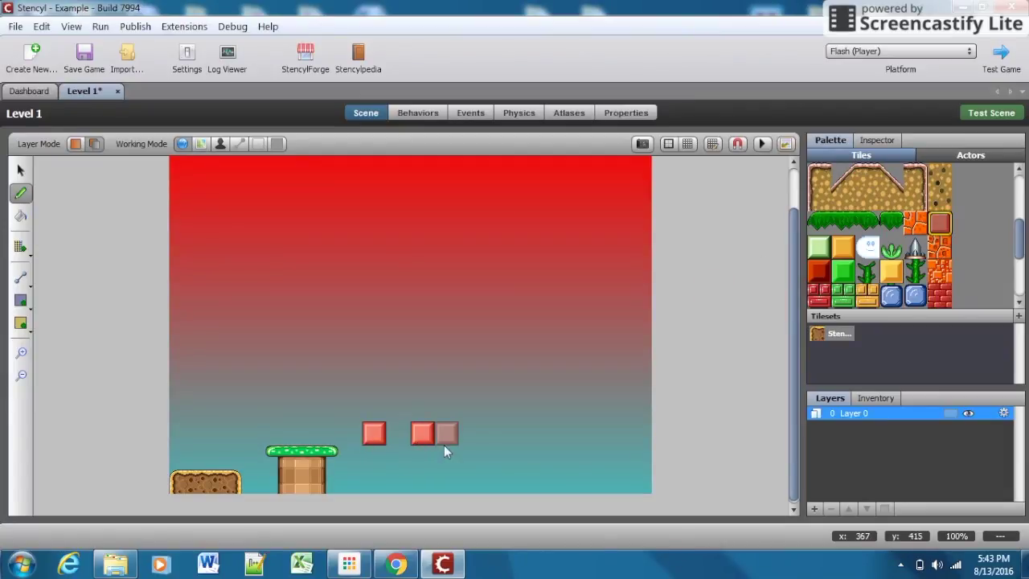
pyautogui.click(475, 444)
pyautogui.click(520, 446)
pyautogui.click(566, 443)
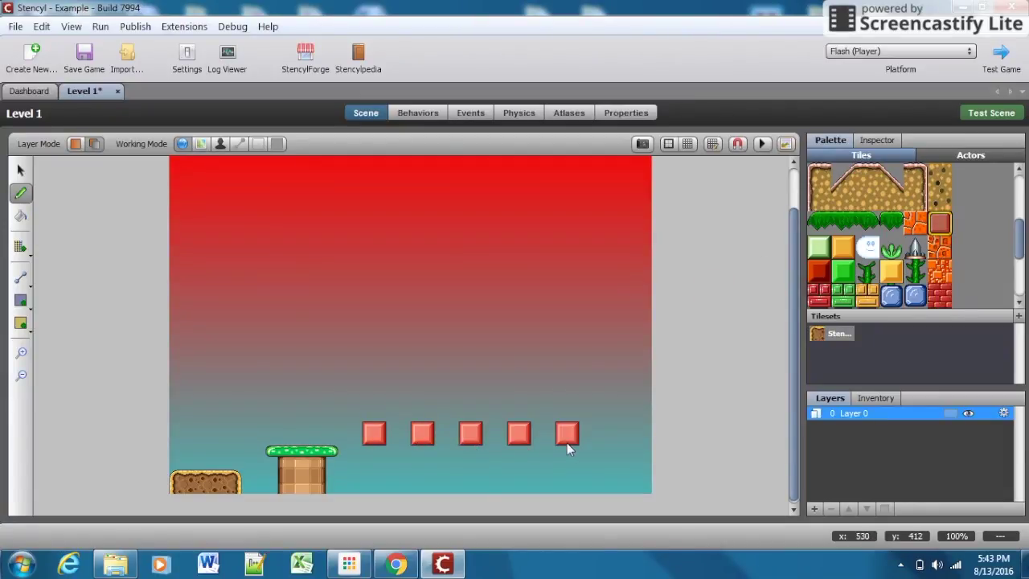
# Add a sixth red square block one tile past the last block in the floating row
pyautogui.click(615, 443)
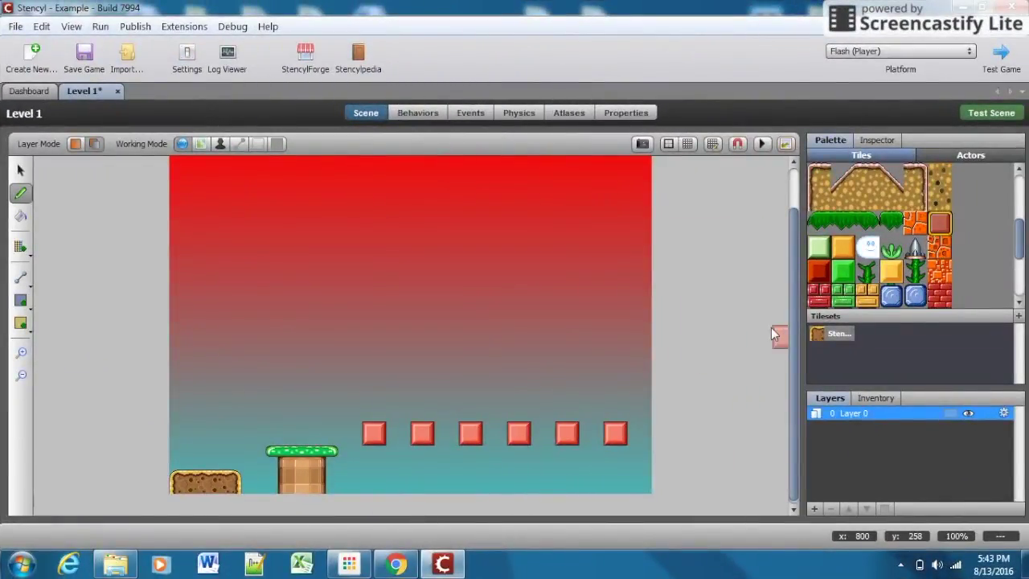
# Select and delete the floating red square blocks beside the green-topped platform
pyautogui.click(22, 173)
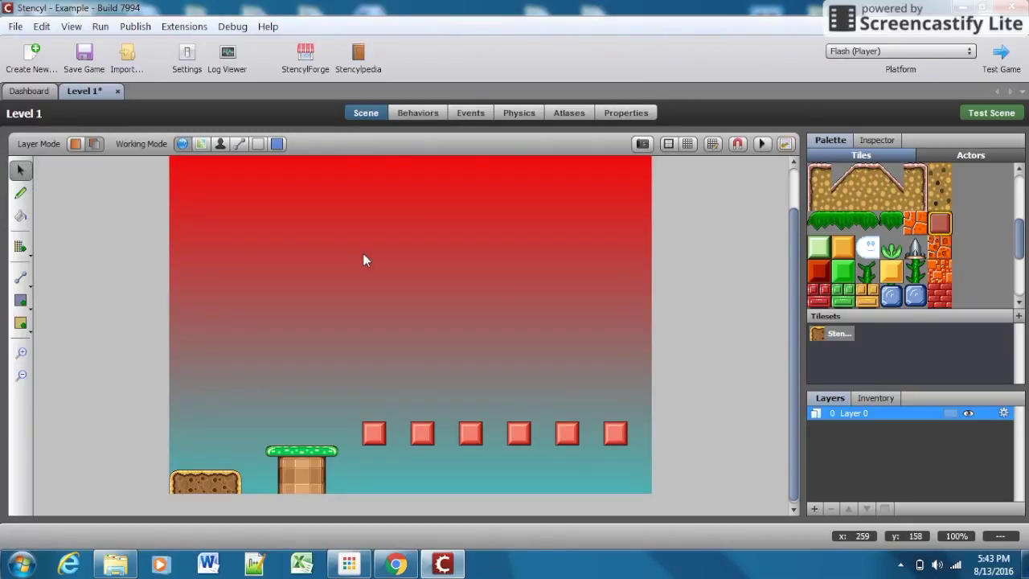
pyautogui.click(376, 434)
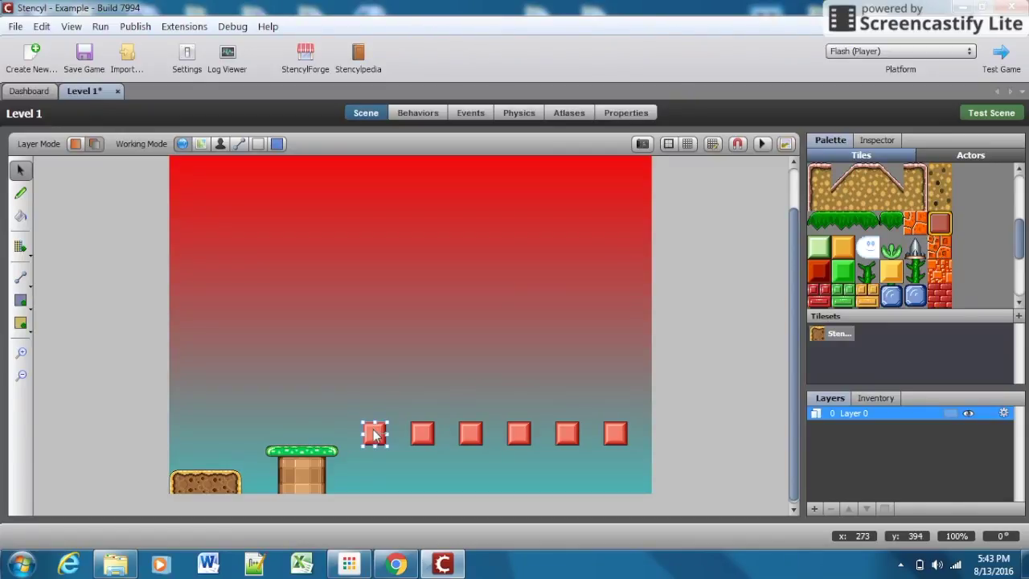
pyautogui.moveTo(375, 434); pyautogui.dragTo(374, 409)
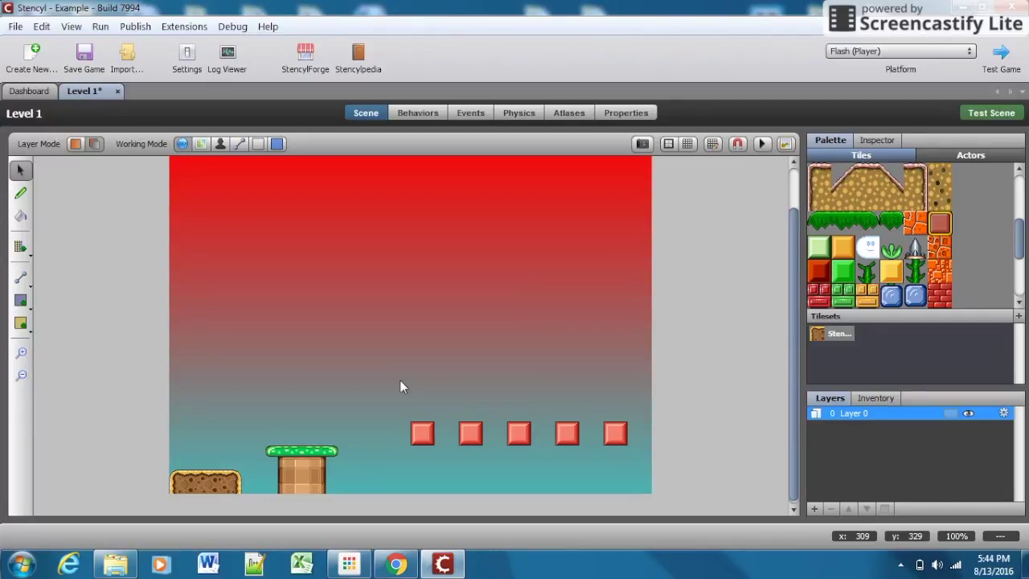
pyautogui.moveTo(400, 380); pyautogui.dragTo(543, 434)
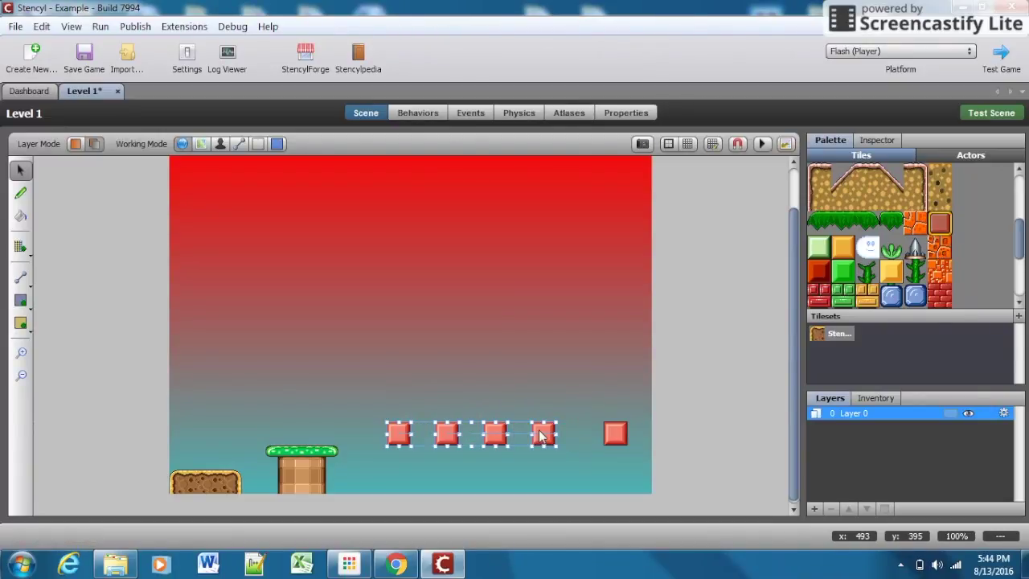
pyautogui.press('Delete')
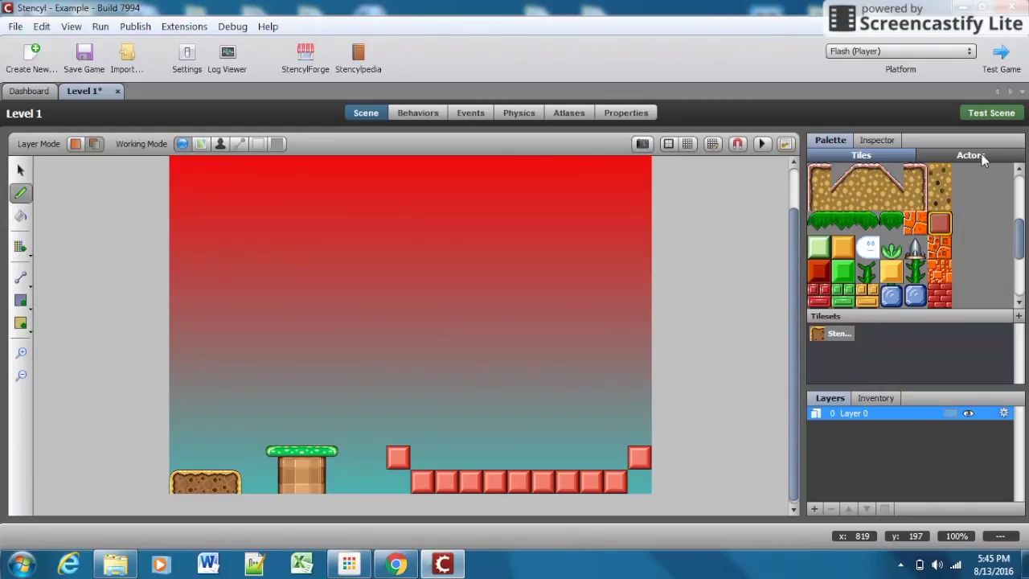
# Place the Yoric actor on top of the green-topped platform and return to the available tiles
pyautogui.click(973, 155)
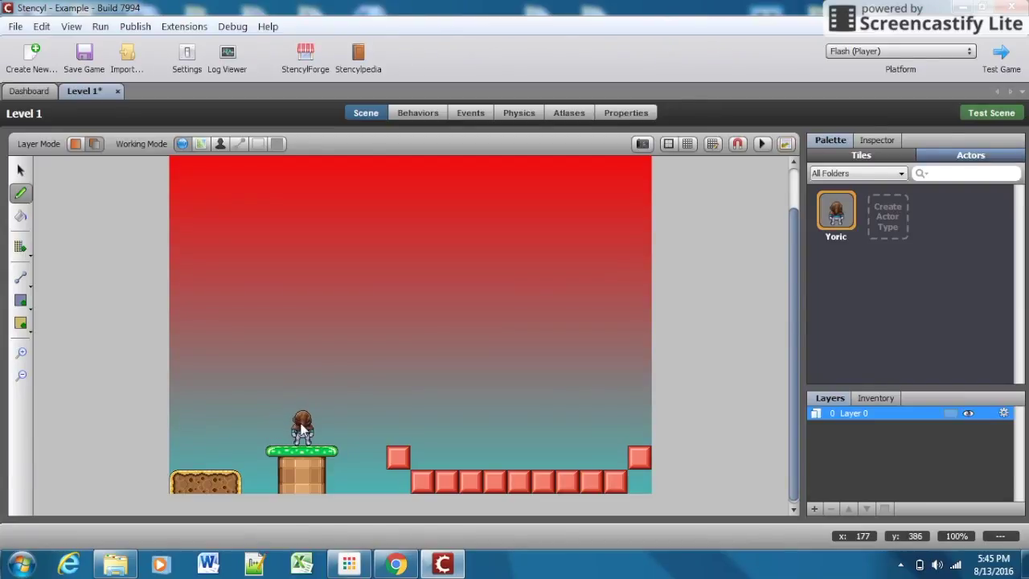
pyautogui.click(303, 428)
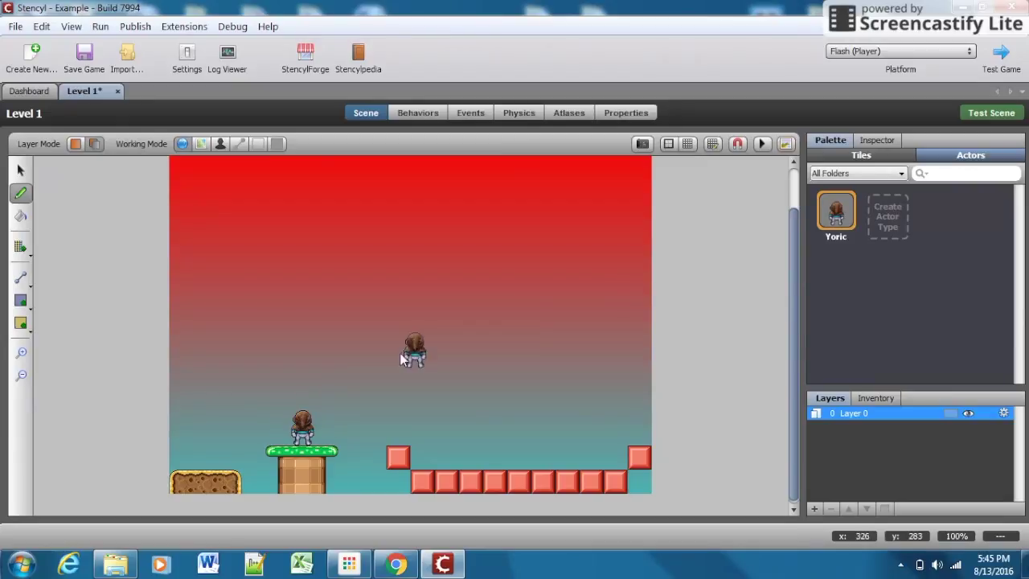
pyautogui.click(877, 156)
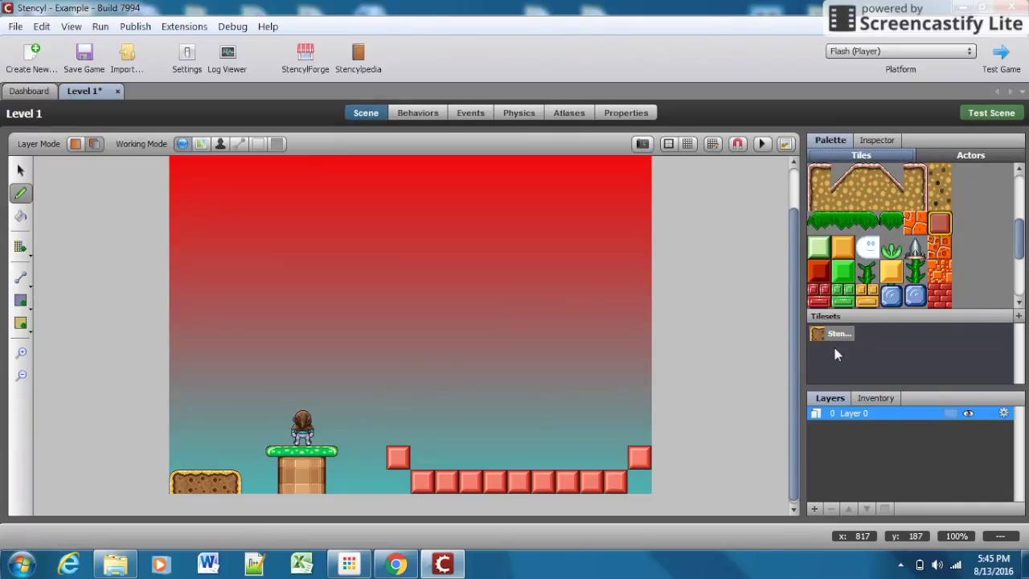